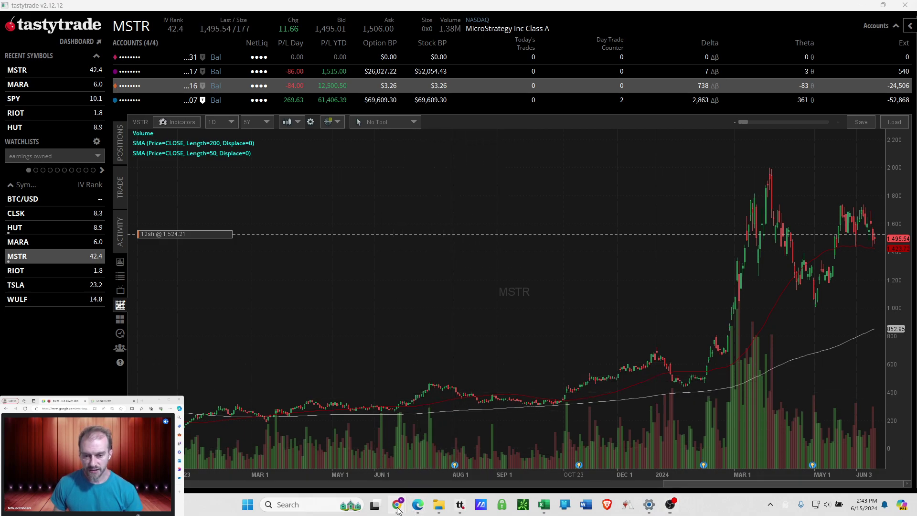
Check the car-loan calculator's $12,000 price, 84-month term and 8.24% interest rate.
{"action": "mouse_move", "coordinate": [396, 514]}
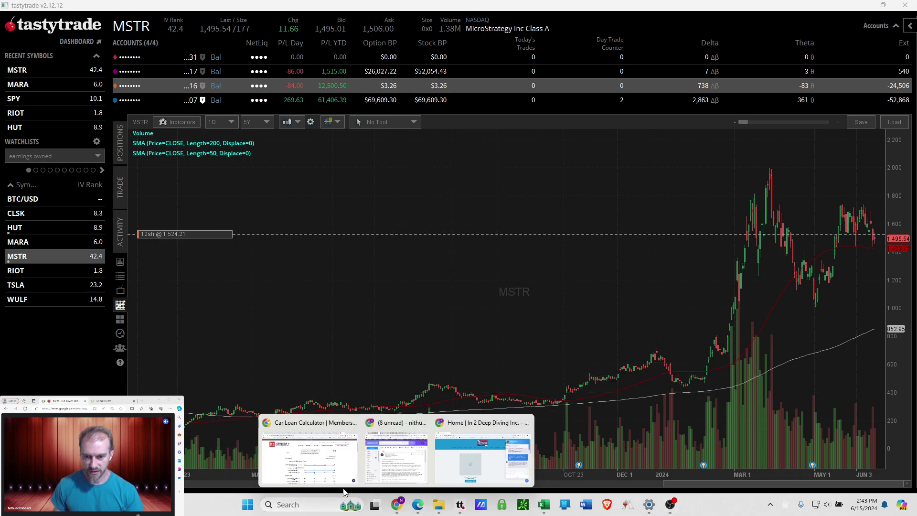
{"action": "left_click", "coordinate": [323, 463]}
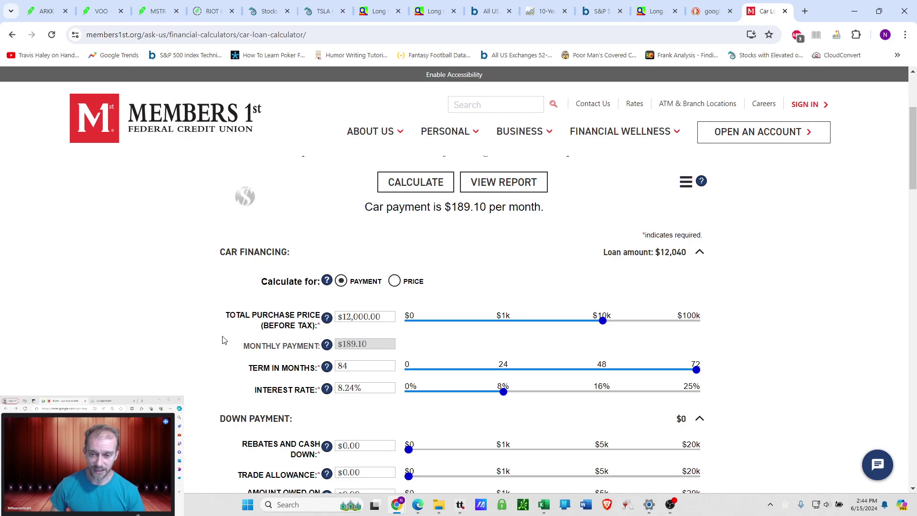
{"action": "left_click", "coordinate": [385, 317]}
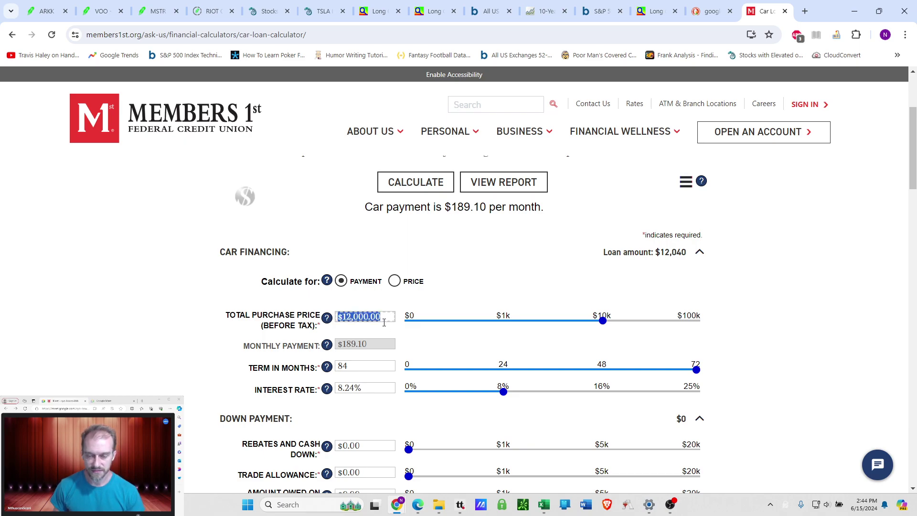
{"action": "left_click", "coordinate": [364, 366]}
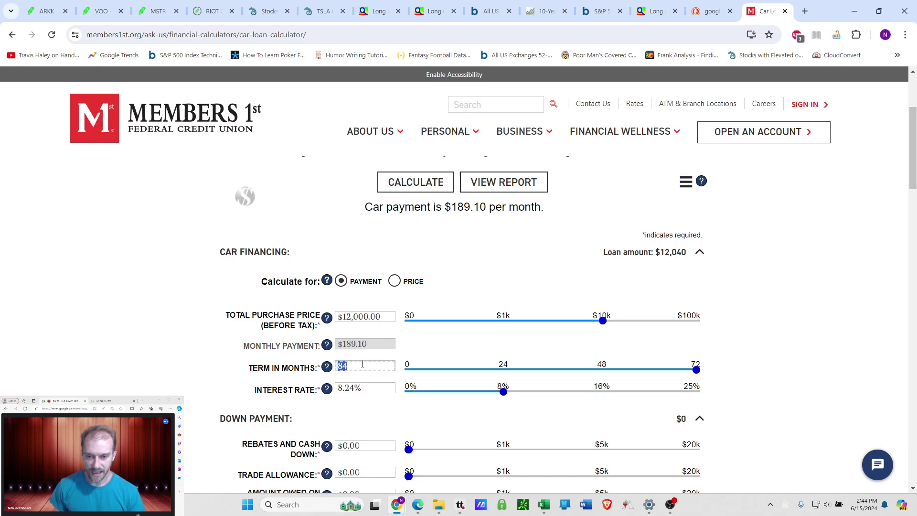
{"action": "left_click", "coordinate": [360, 365]}
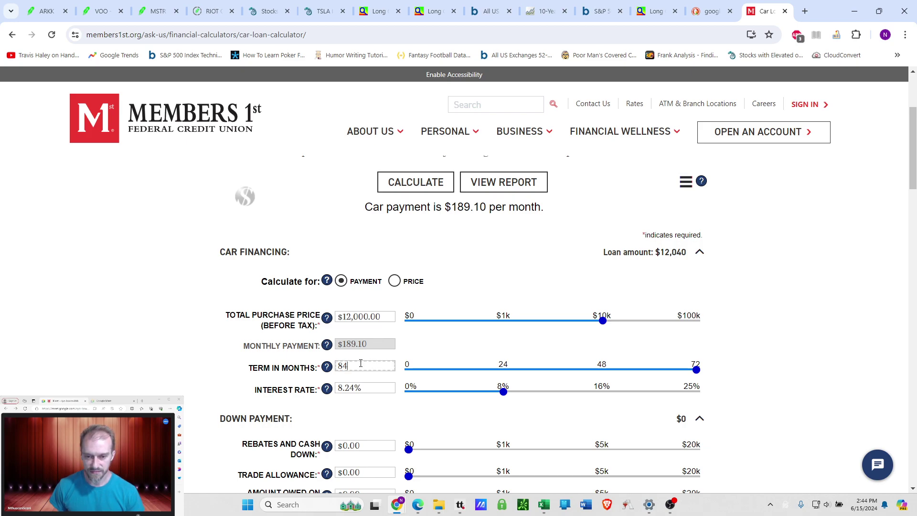
{"action": "left_click", "coordinate": [365, 388]}
{"action": "left_click", "coordinate": [364, 388]}
{"action": "scroll", "coordinate": [169, 332], "scroll_direction": "down", "scroll_amount": 1}
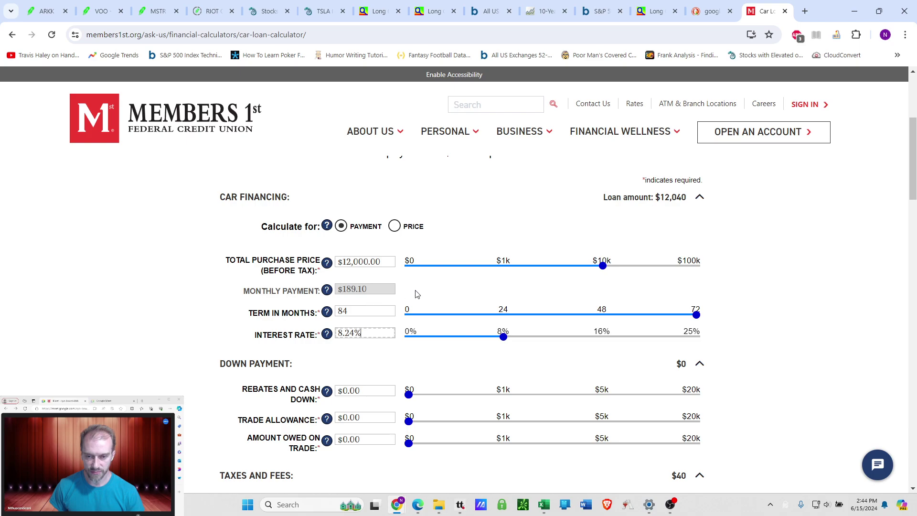
{"action": "left_click", "coordinate": [206, 317]}
{"action": "left_click", "coordinate": [297, 301]}
{"action": "scroll", "coordinate": [297, 302], "scroll_direction": "down", "scroll_amount": 2}
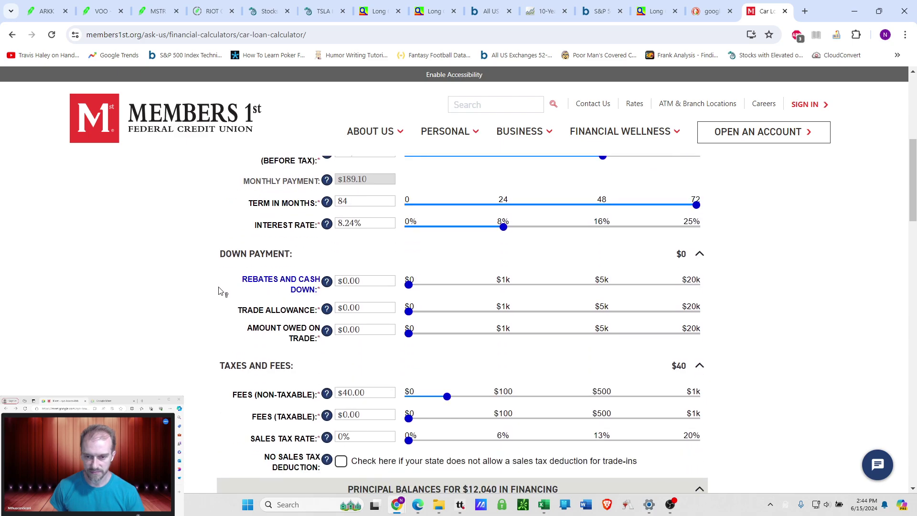
{"action": "scroll", "coordinate": [219, 290], "scroll_direction": "down", "scroll_amount": 1}
{"action": "scroll", "coordinate": [220, 290], "scroll_direction": "up", "scroll_amount": 4}
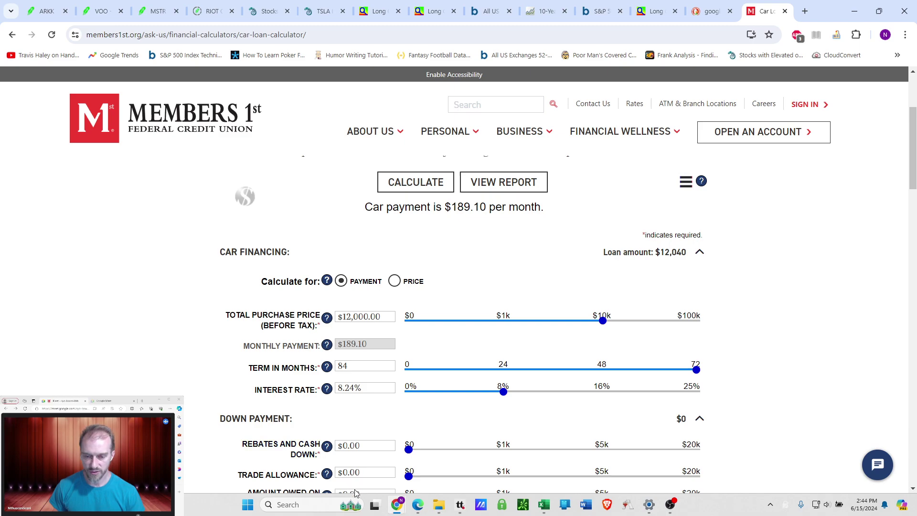
Back in tastytrade, load the MARA ticker.
{"action": "mouse_move", "coordinate": [460, 504]}
{"action": "left_click", "coordinate": [437, 441]}
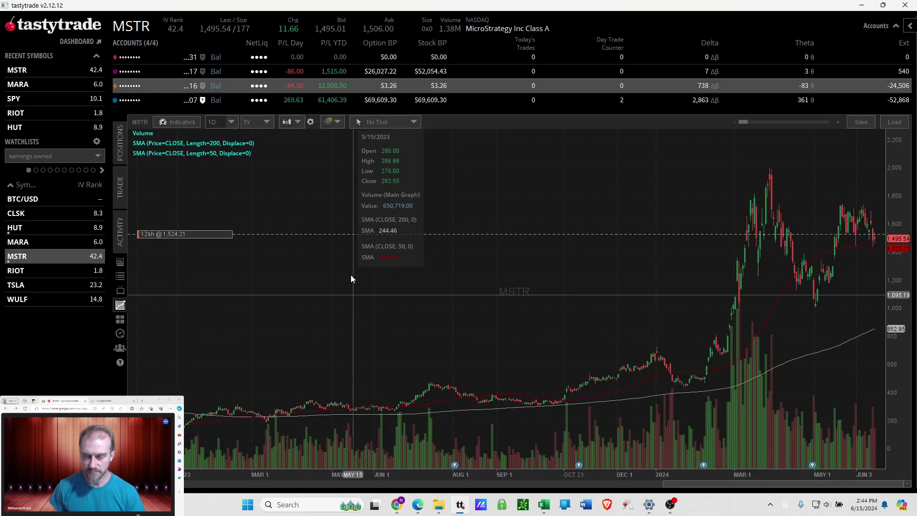
{"action": "mouse_move", "coordinate": [150, 140]}
{"action": "left_click", "coordinate": [143, 27]}
{"action": "type", "text": "MARA"}
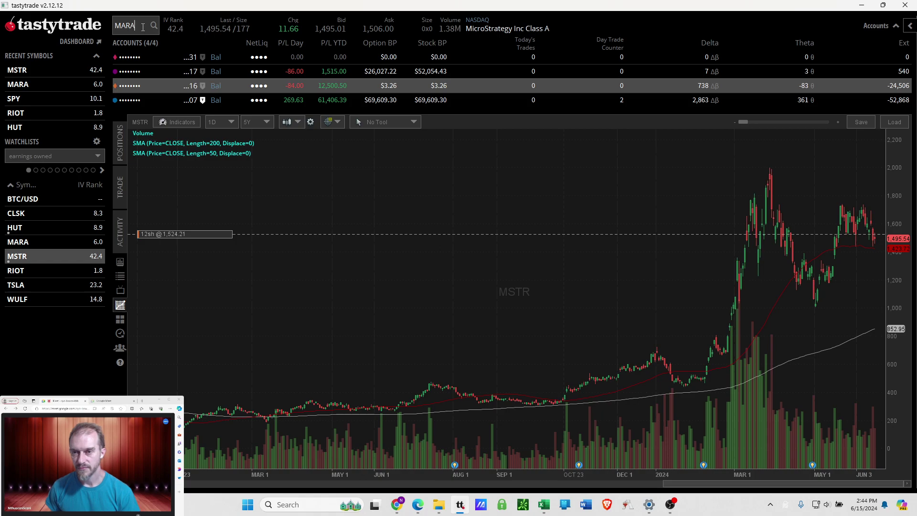
{"action": "key", "text": "Return"}
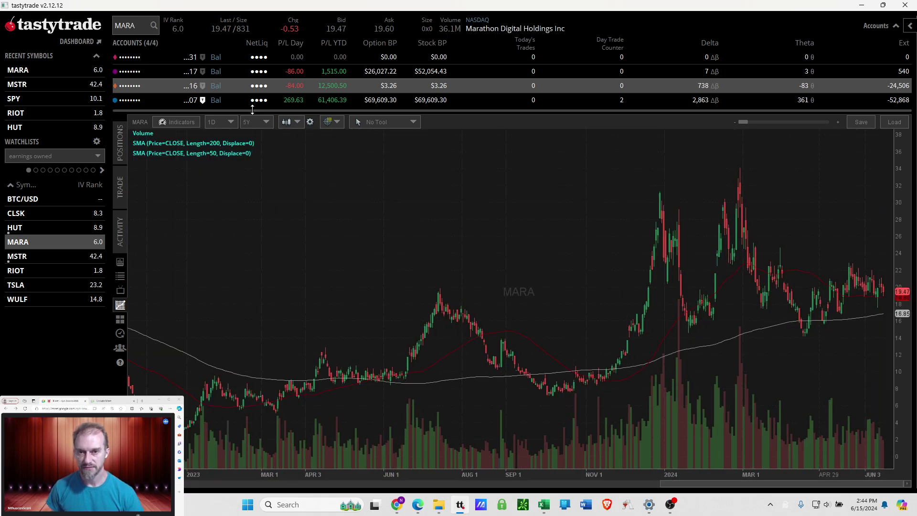
Build a 600-share MARA buy at the 19.60 ask and bring it up for review.
{"action": "left_click", "coordinate": [383, 27]}
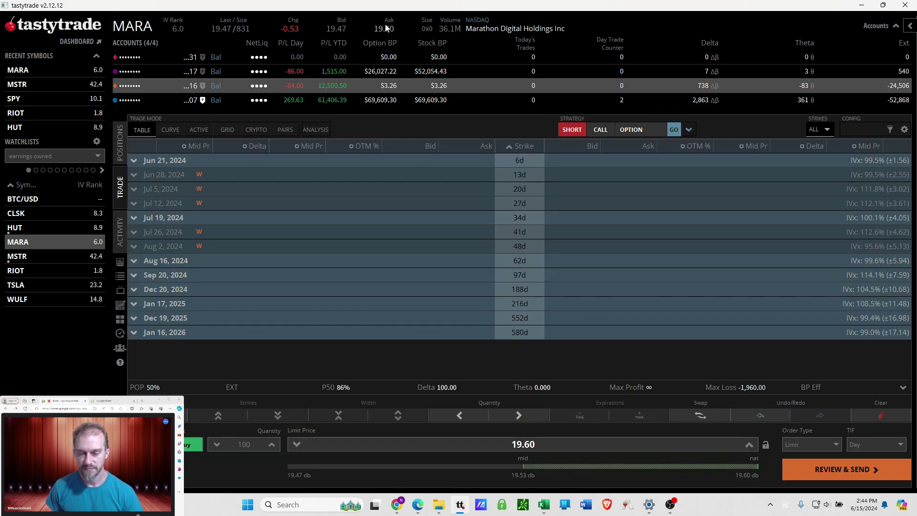
{"action": "left_click", "coordinate": [272, 444]}
{"action": "left_click", "coordinate": [272, 444]}
{"action": "left_click", "coordinate": [273, 444]}
{"action": "left_click", "coordinate": [272, 444]}
{"action": "left_click", "coordinate": [272, 444]}
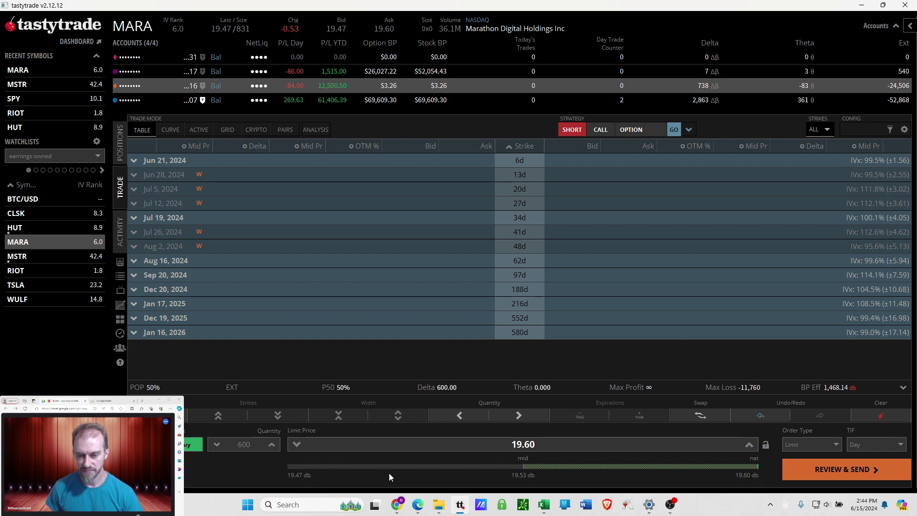
{"action": "left_click", "coordinate": [797, 476]}
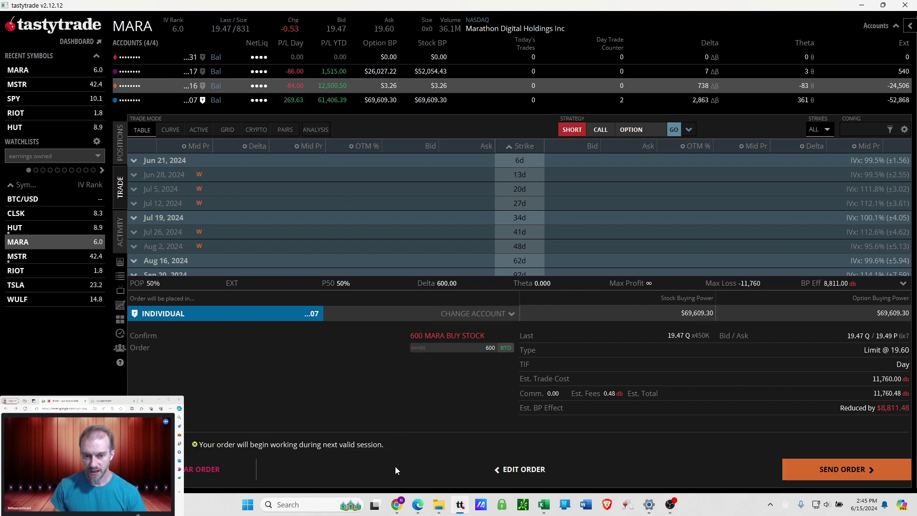
Clear the stock ticket, then add a Jun 21, 2024 MARA short call at the 21 strike.
{"action": "left_click", "coordinate": [217, 470]}
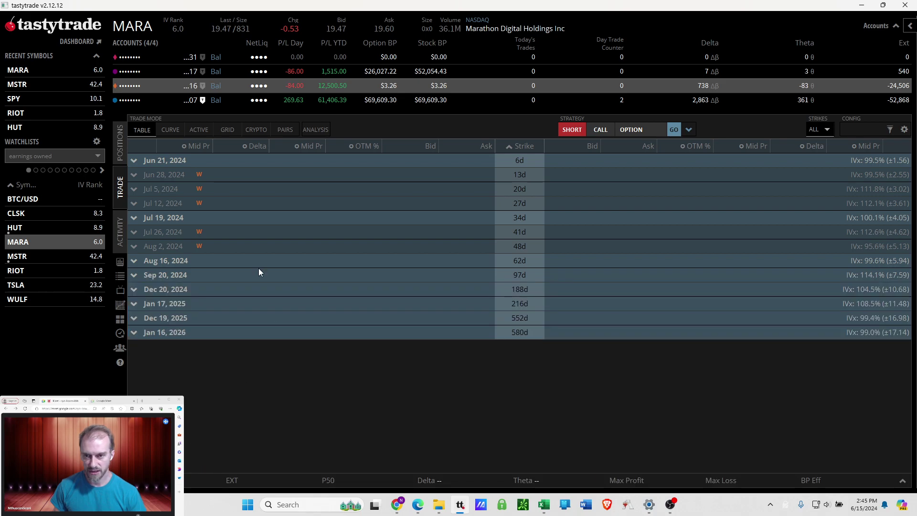
{"action": "left_click", "coordinate": [158, 159]}
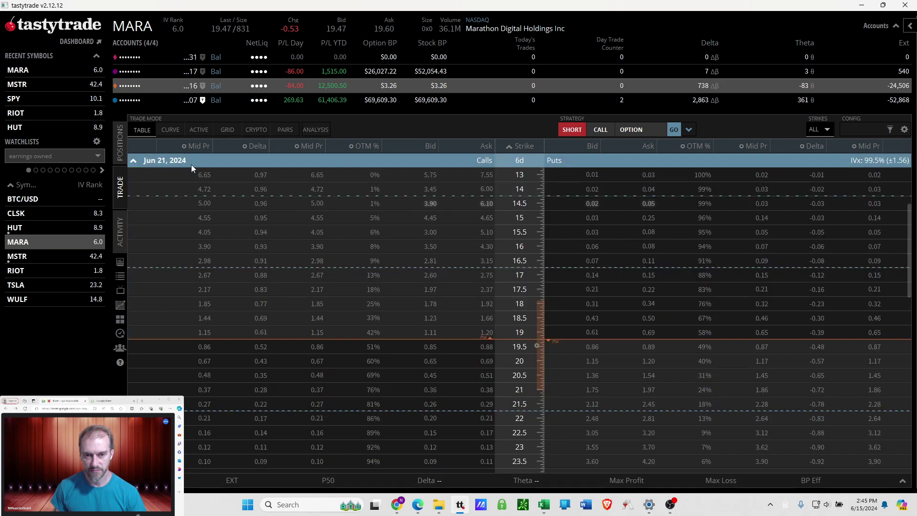
{"action": "left_click", "coordinate": [673, 131]}
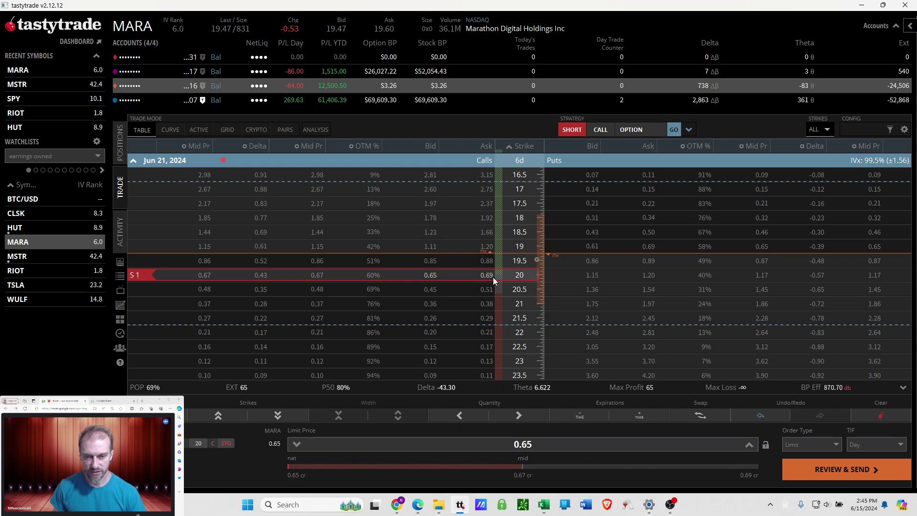
{"action": "left_click_drag", "start_coordinate": [494, 281], "coordinate": [490, 306]}
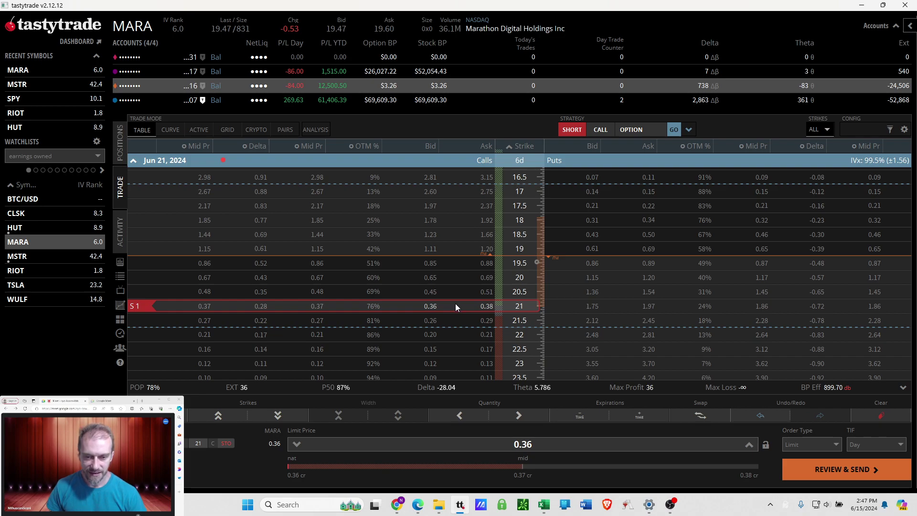
Lower the short call's strike from 21 through 20.5 to 19.5, for a 0.85 credit.
{"action": "left_click", "coordinate": [456, 290]}
{"action": "left_click", "coordinate": [456, 261]}
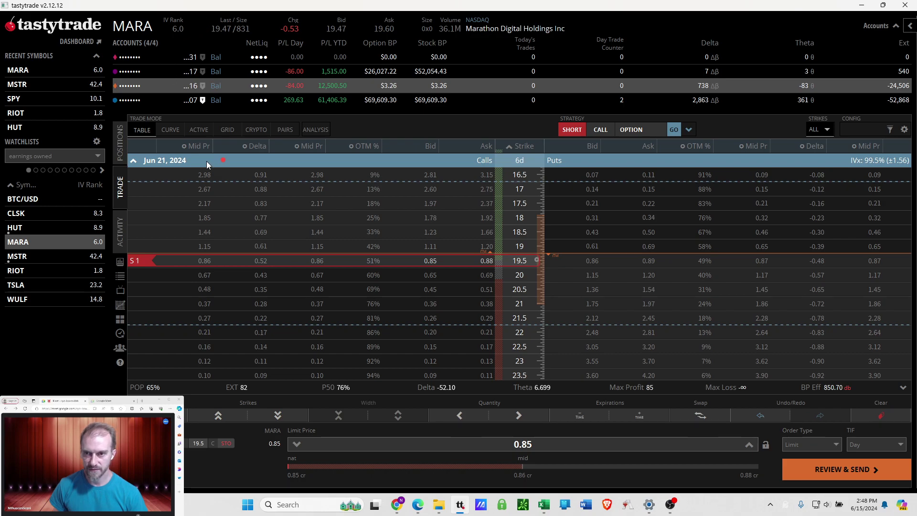
{"action": "left_click", "coordinate": [121, 308]}
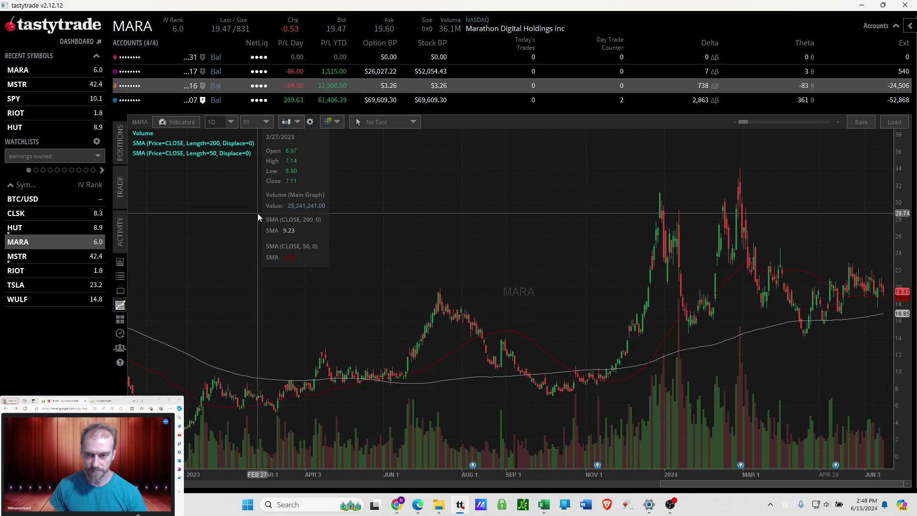
{"action": "left_click", "coordinate": [122, 162]}
{"action": "left_click", "coordinate": [118, 200]}
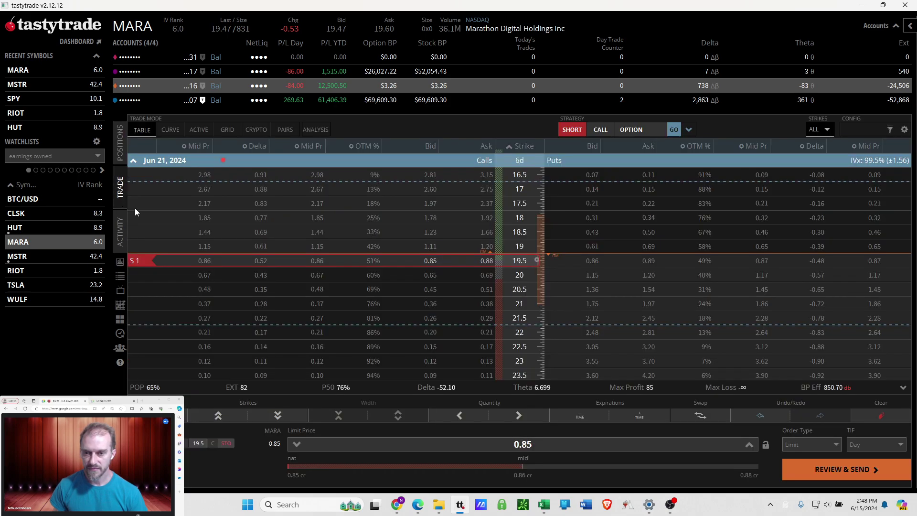